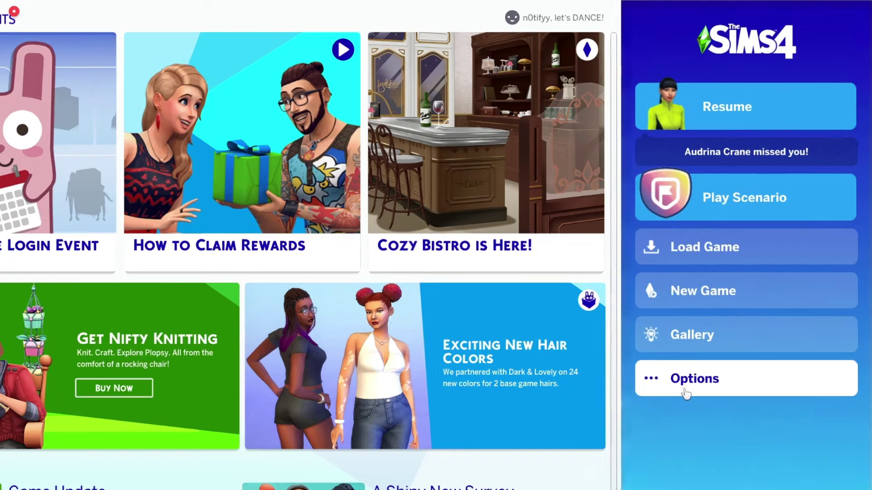
# Tick Enable Custom Content and Mods and Script Mods Allowed, accept the warning, and apply
pyautogui.click(684, 391)
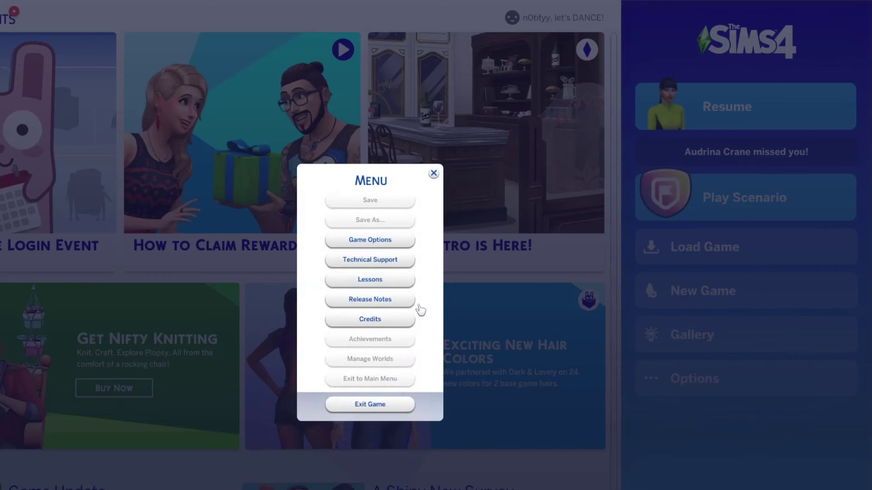
pyautogui.click(378, 241)
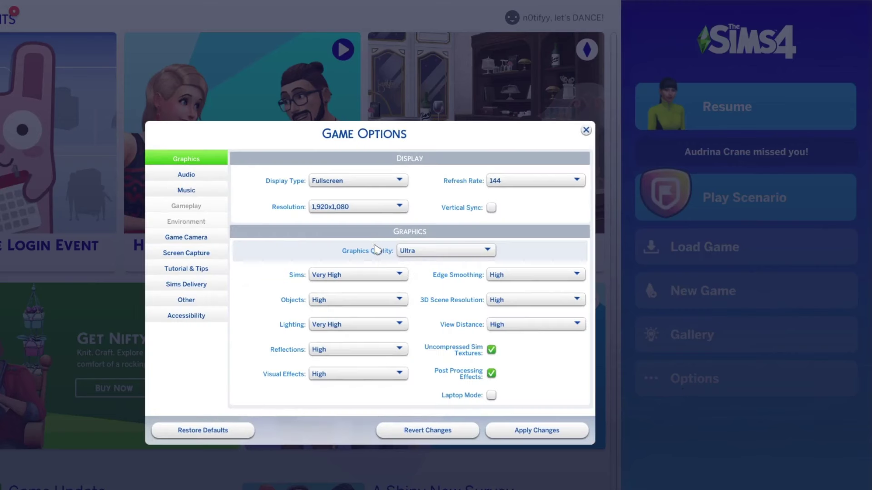
pyautogui.click(181, 300)
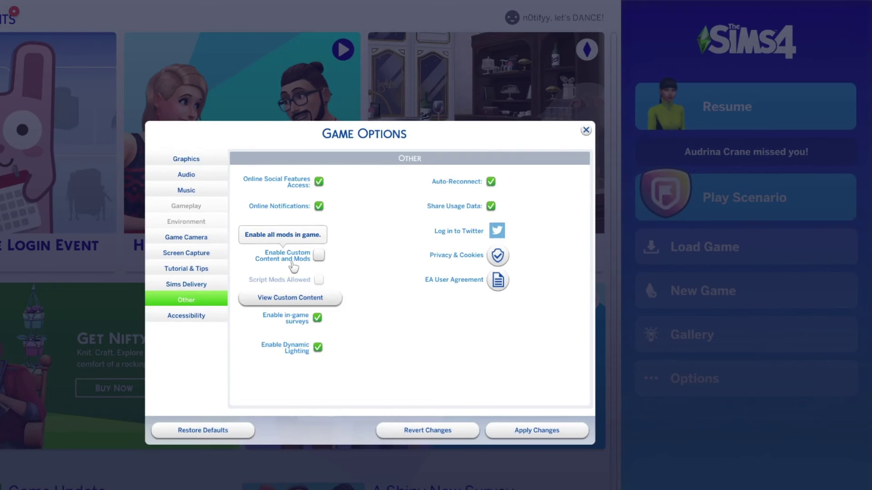
pyautogui.click(320, 257)
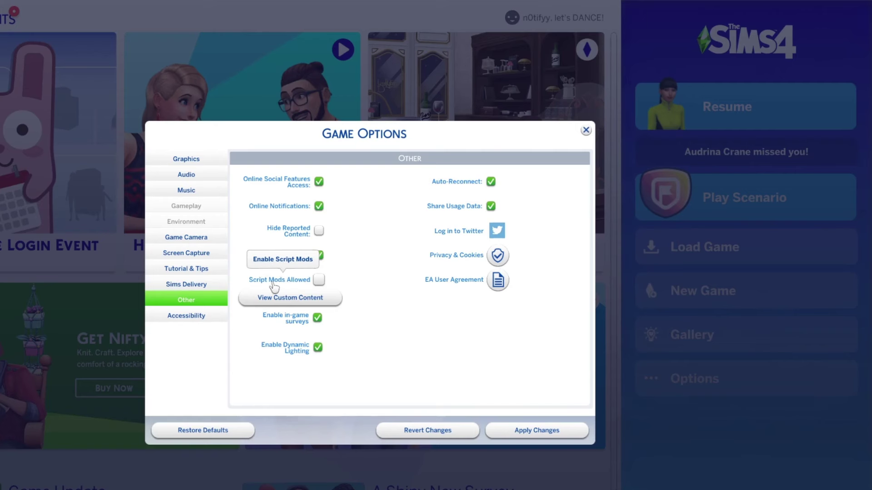
pyautogui.click(318, 281)
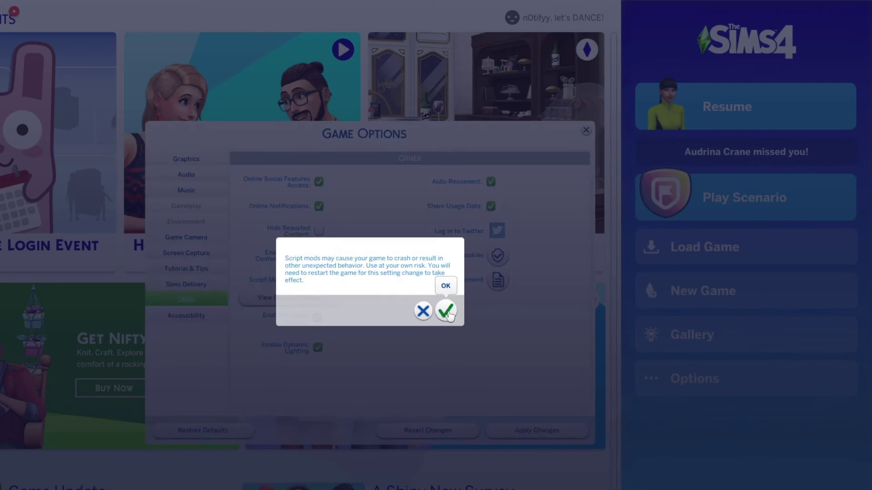
pyautogui.click(446, 312)
pyautogui.click(525, 431)
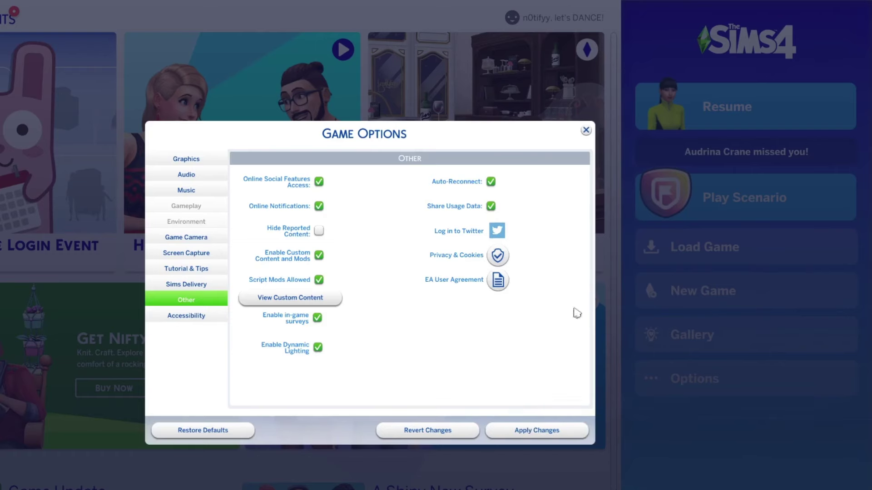
# Close the Game Options window
pyautogui.click(586, 130)
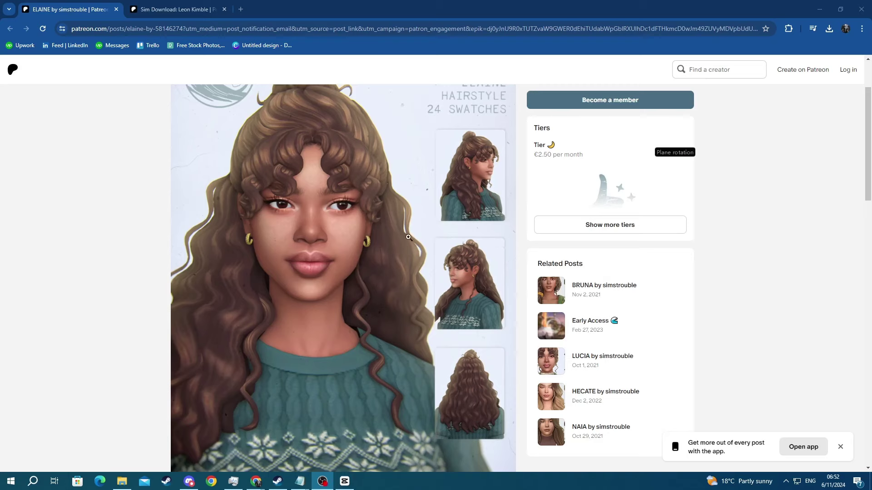
# Download simstrouble_FemaleHair_Elaine.package from the ELAINE post
pyautogui.scroll(-3, 358, 216)
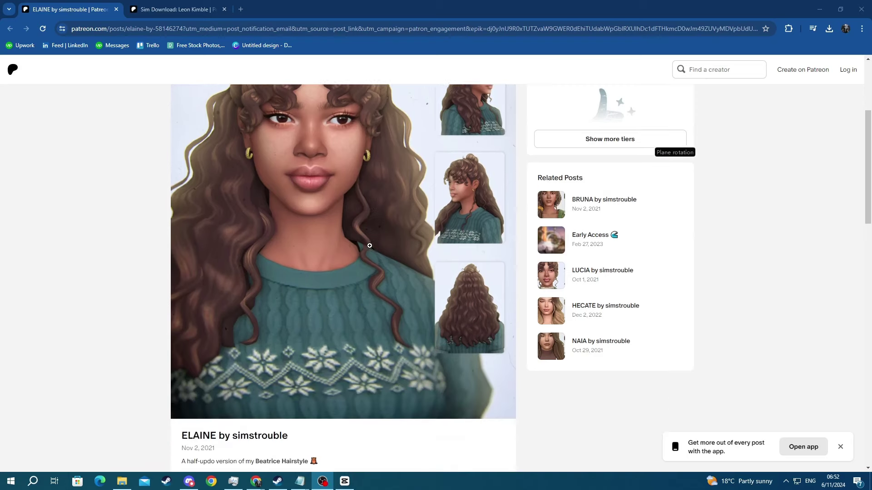
pyautogui.scroll(-2, 370, 245)
pyautogui.scroll(2, 369, 246)
pyautogui.scroll(-2, 367, 246)
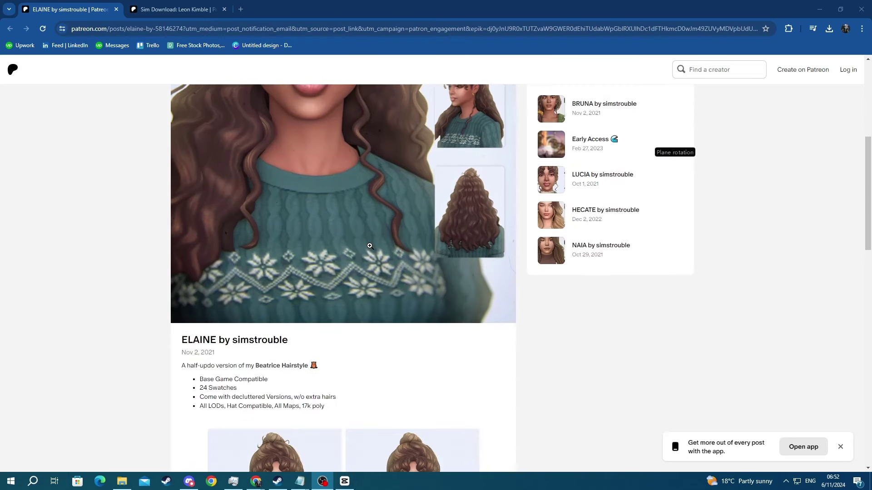
pyautogui.scroll(-5, 366, 246)
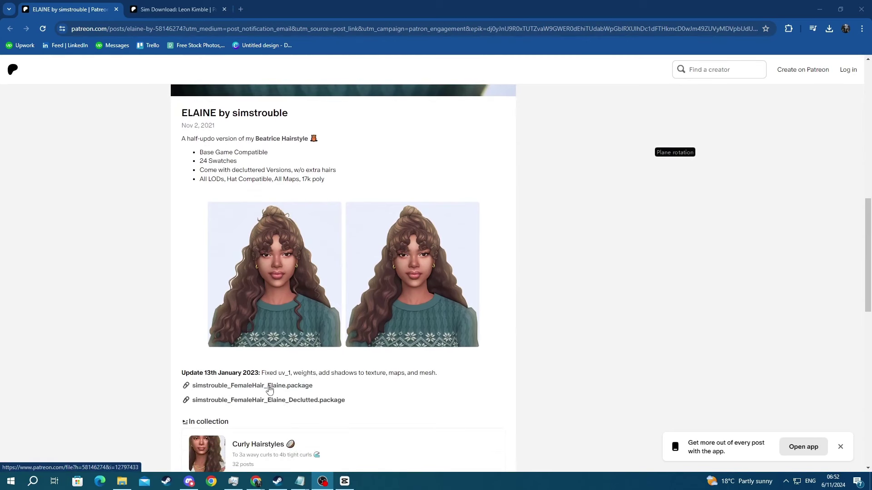
pyautogui.click(284, 389)
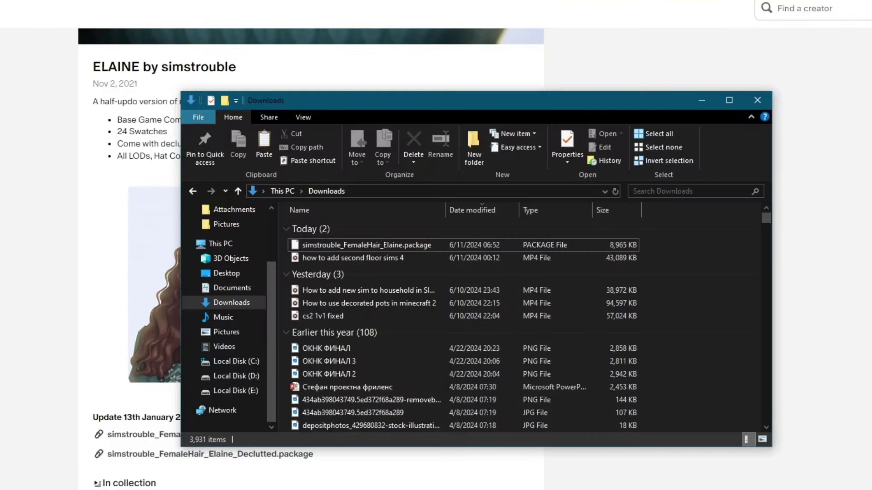
# Copy the Elaine package from Downloads into Documents\Electronic Arts\The Sims 4\Mods
pyautogui.click(326, 246)
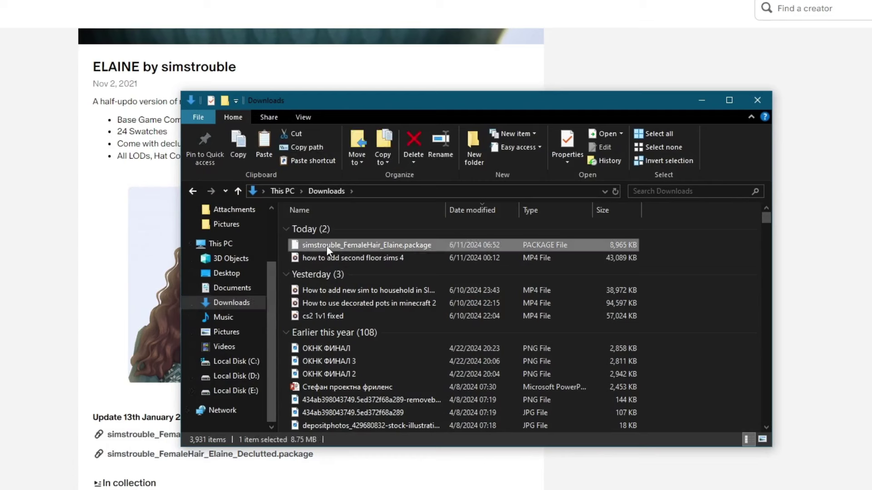
pyautogui.rightClick(326, 246)
pyautogui.click(361, 372)
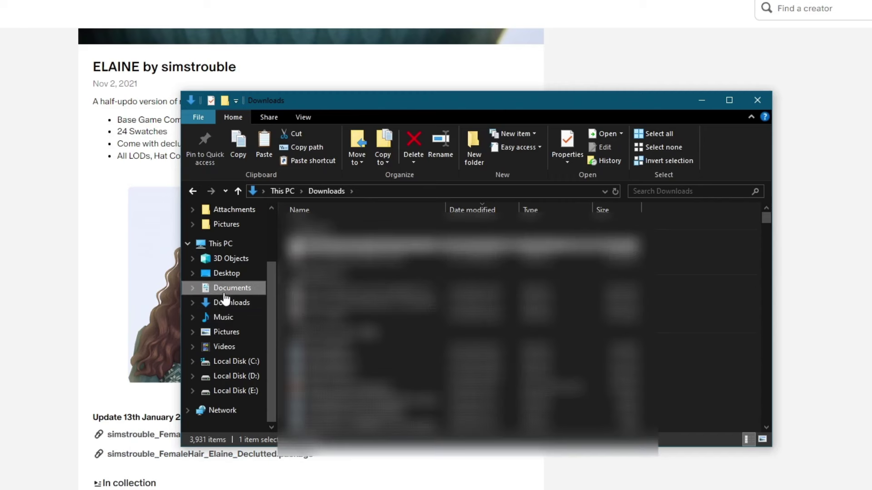
pyautogui.click(223, 289)
pyautogui.moveTo(766, 218); pyautogui.dragTo(766, 416)
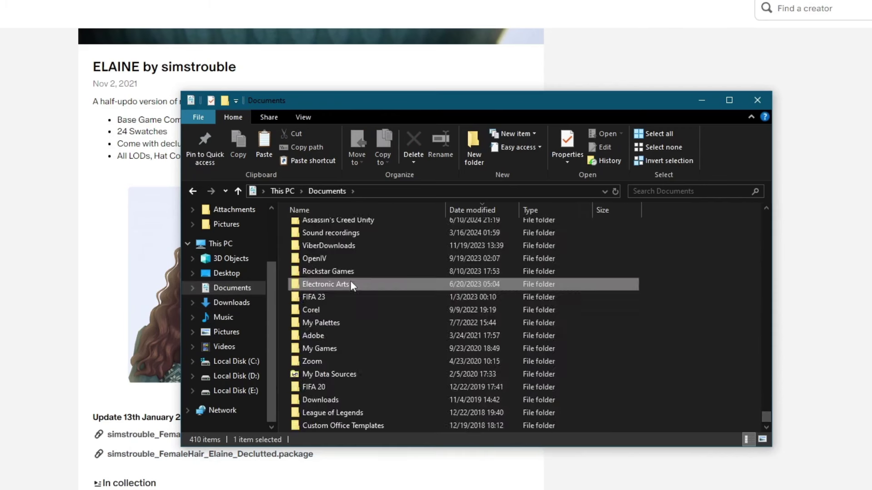
pyautogui.doubleClick(350, 281)
pyautogui.click(311, 228)
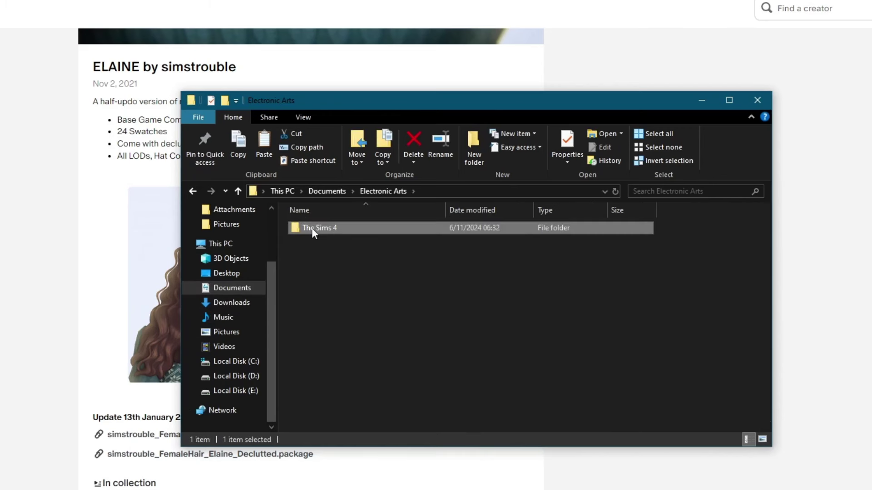
pyautogui.doubleClick(312, 228)
pyautogui.doubleClick(325, 278)
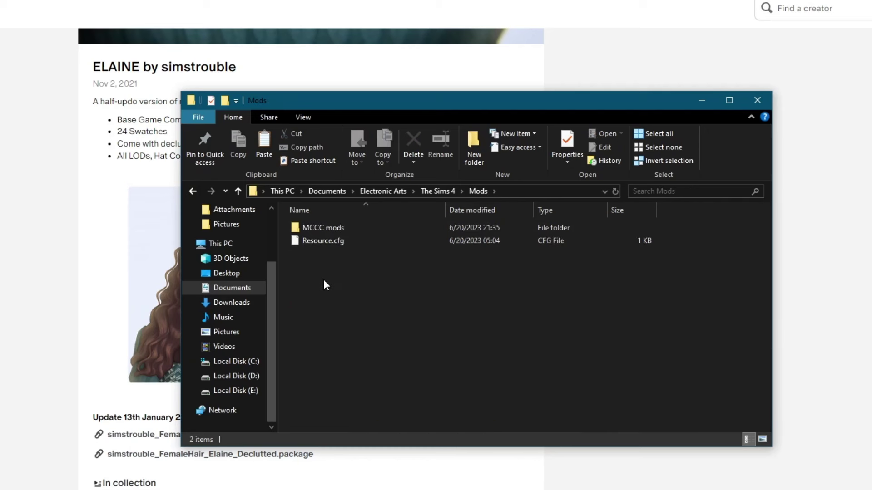
pyautogui.rightClick(323, 266)
pyautogui.click(377, 353)
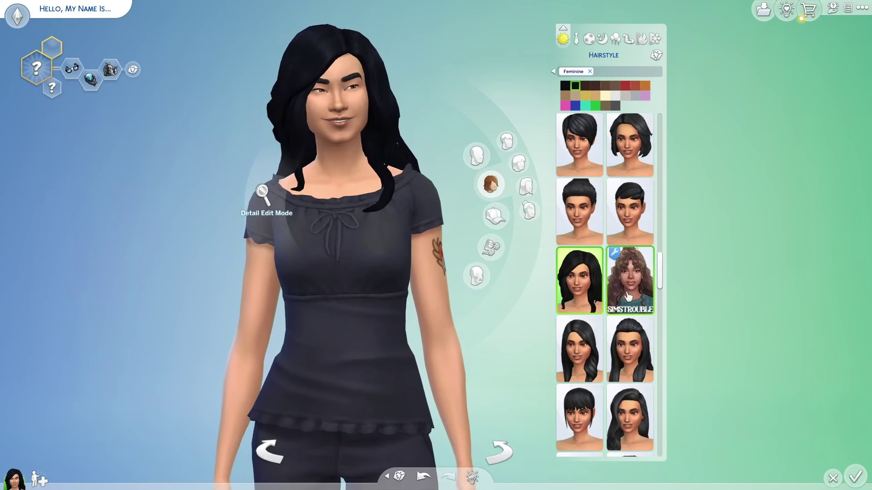
# Give the Sim the SIMSTROUBLE curly Elaine hairstyle in Create a Sim
pyautogui.click(628, 296)
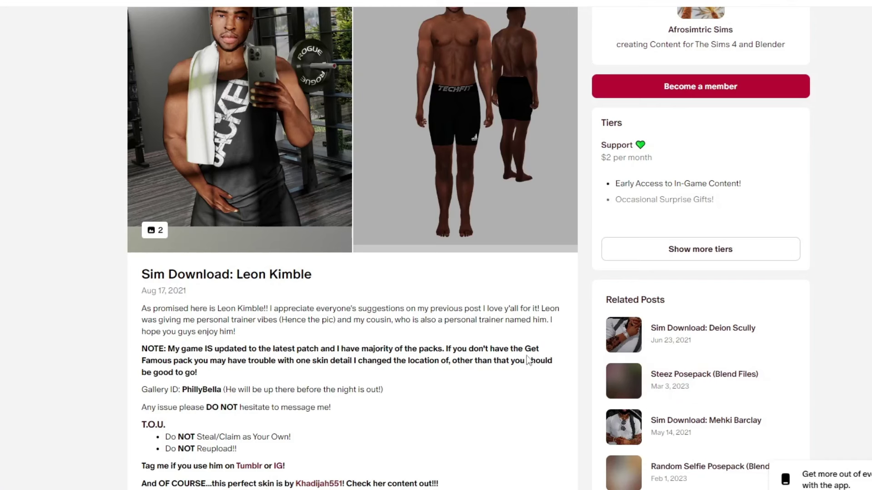
# Download the Leon Kimble zip files, including LeonKimbleTRAYS.zip, then switch to the Downloads folder
pyautogui.scroll(-1, 489, 352)
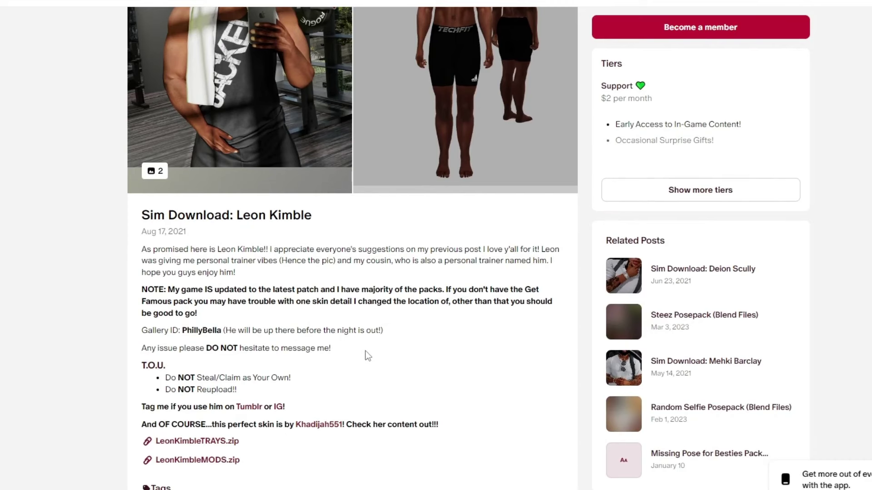
pyautogui.scroll(-1, 351, 351)
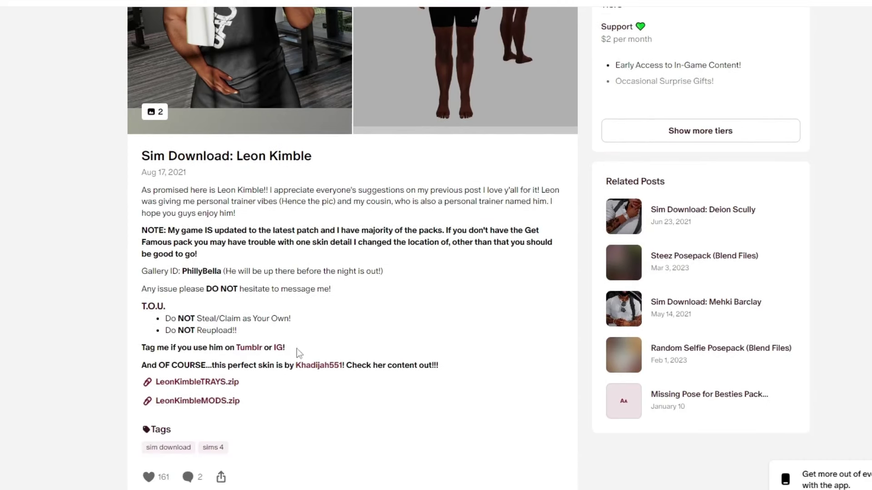
pyautogui.click(220, 386)
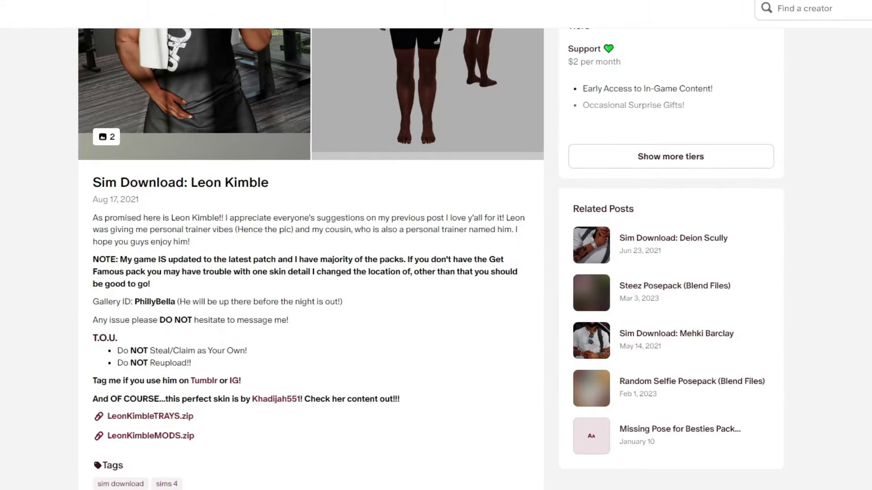
pyautogui.hotkey('alt', 'Tab')
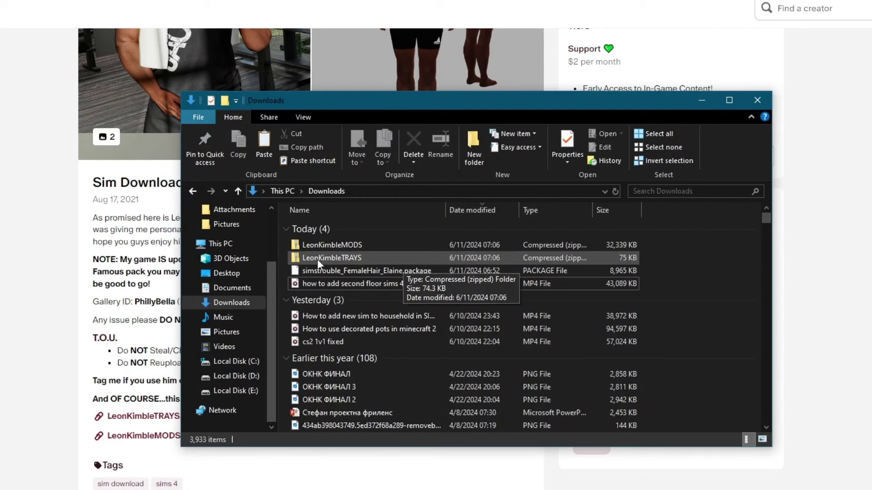
# Extract LeonKimbleTRAYS.zip into E:\Downloads\LeonKimbleTRAYS
pyautogui.doubleClick(380, 257)
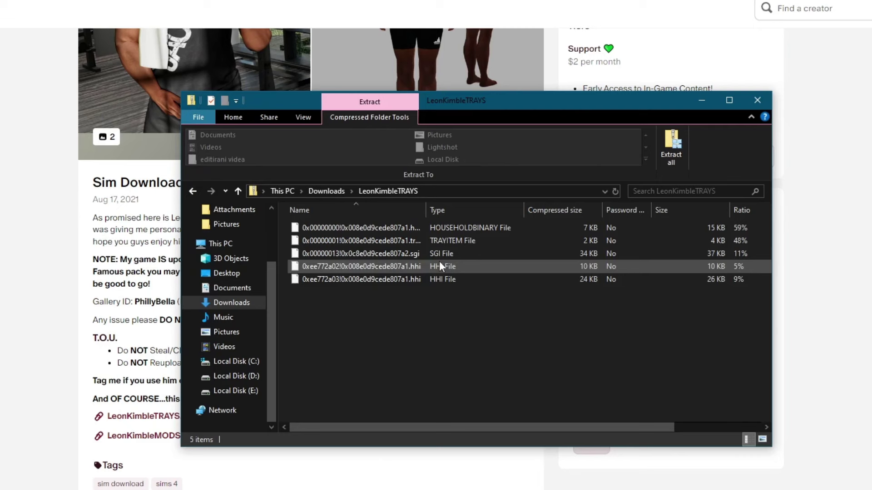
pyautogui.click(678, 156)
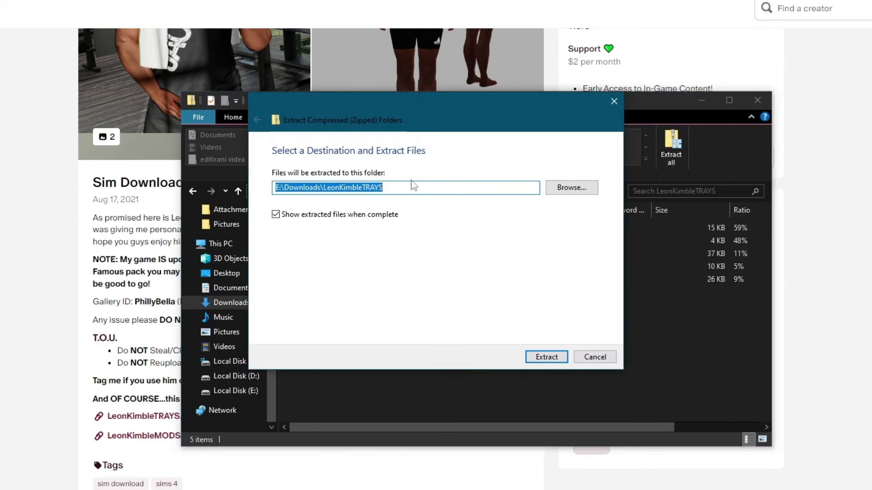
pyautogui.click(537, 360)
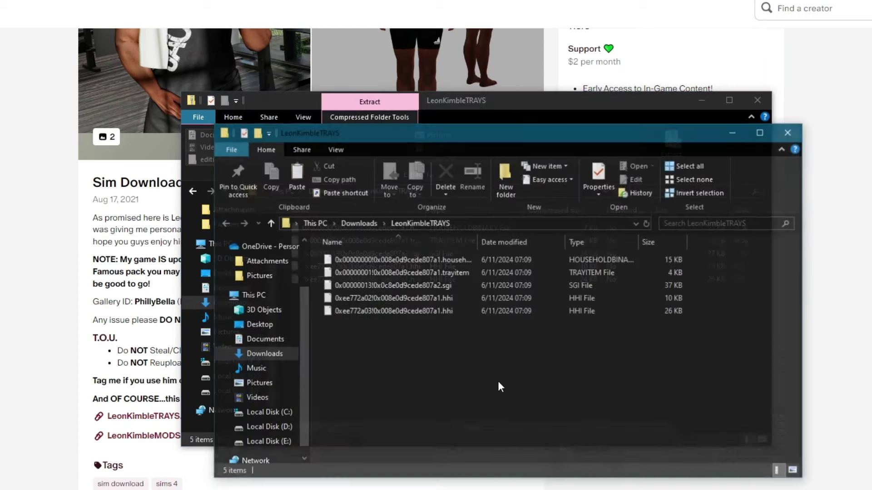
pyautogui.click(790, 133)
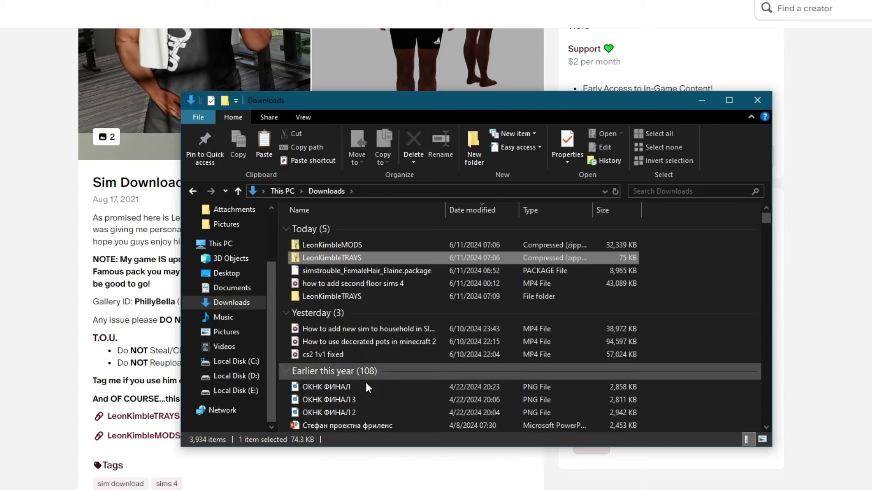
# Copy the five tray files inside the LeonKimbleTRAYS folder
pyautogui.click(320, 297)
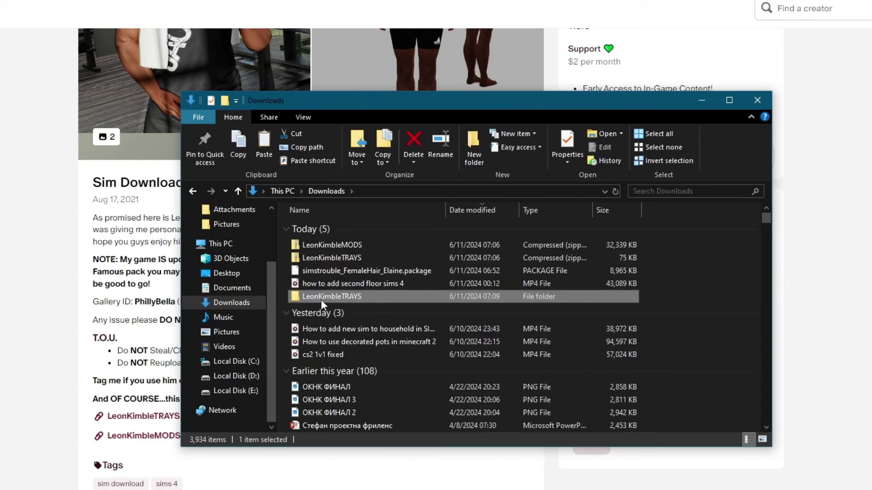
pyautogui.doubleClick(321, 300)
pyautogui.moveTo(322, 341); pyautogui.dragTo(334, 253)
pyautogui.rightClick(334, 252)
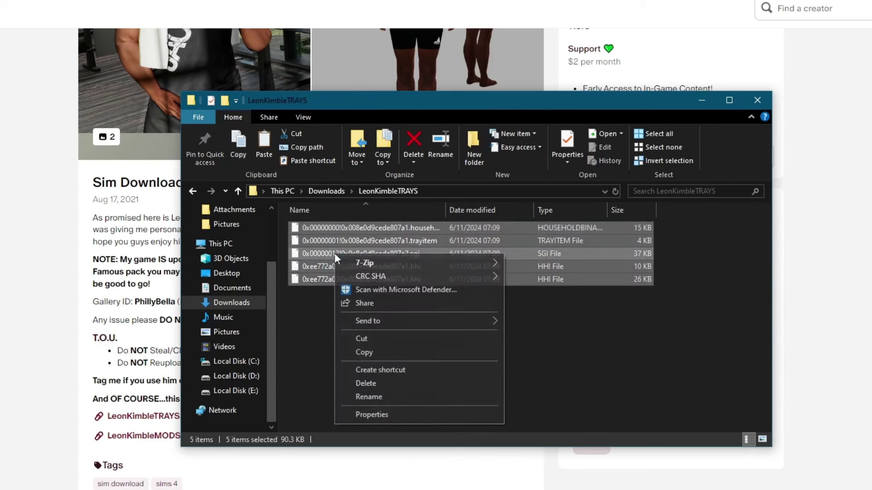
pyautogui.click(361, 353)
# Paste the tray files into Documents\Electronic Arts\The Sims 4\Tray, now holding 35 items
pyautogui.click(222, 289)
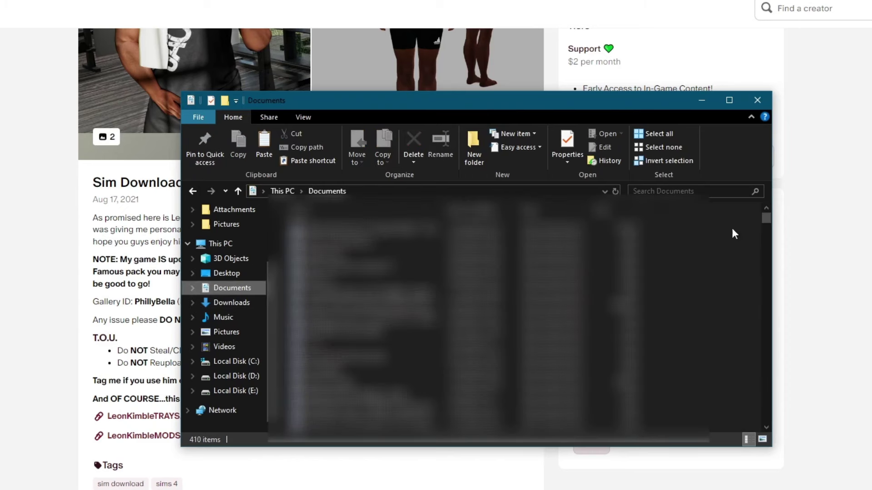
pyautogui.scroll(-3, 731, 421)
pyautogui.doubleClick(359, 396)
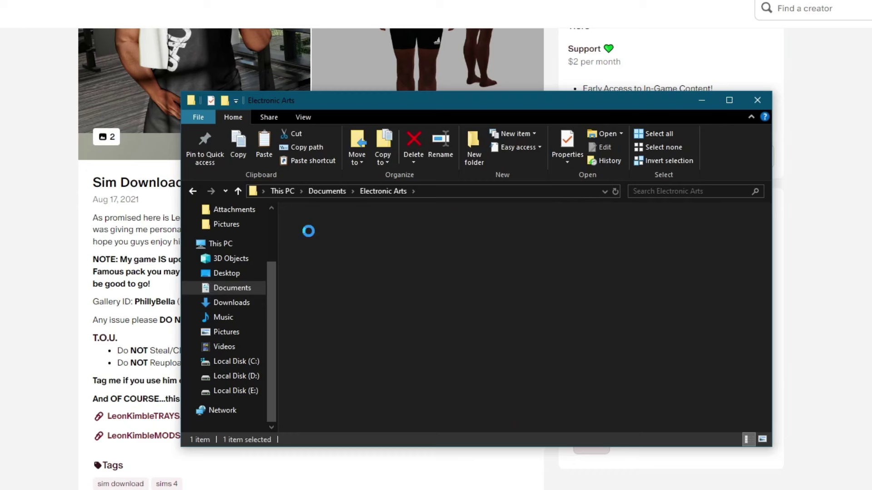
pyautogui.doubleClick(318, 227)
pyautogui.doubleClick(321, 342)
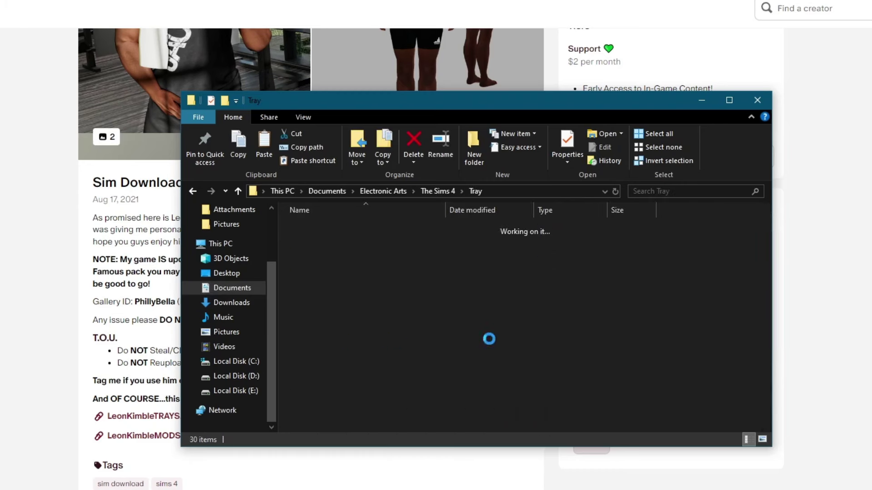
pyautogui.rightClick(703, 287)
pyautogui.click(748, 375)
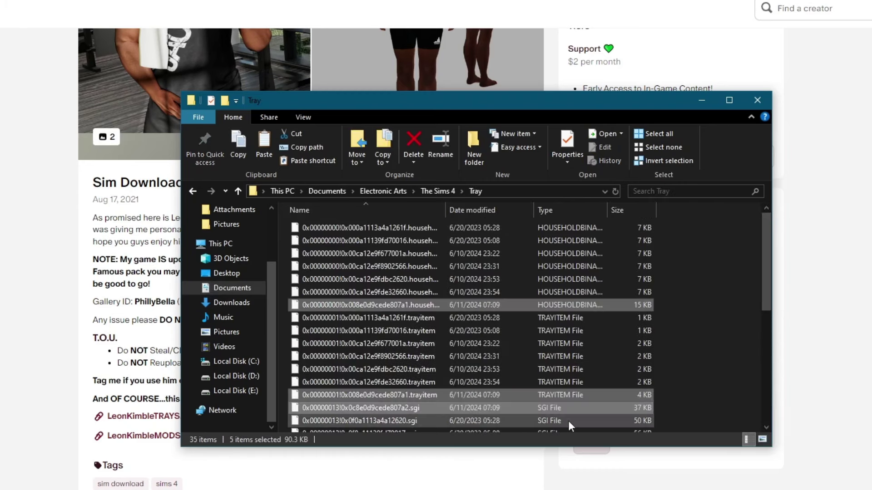
# Extract LeonKimbleMODS.zip into the Downloads folder
pyautogui.click(231, 302)
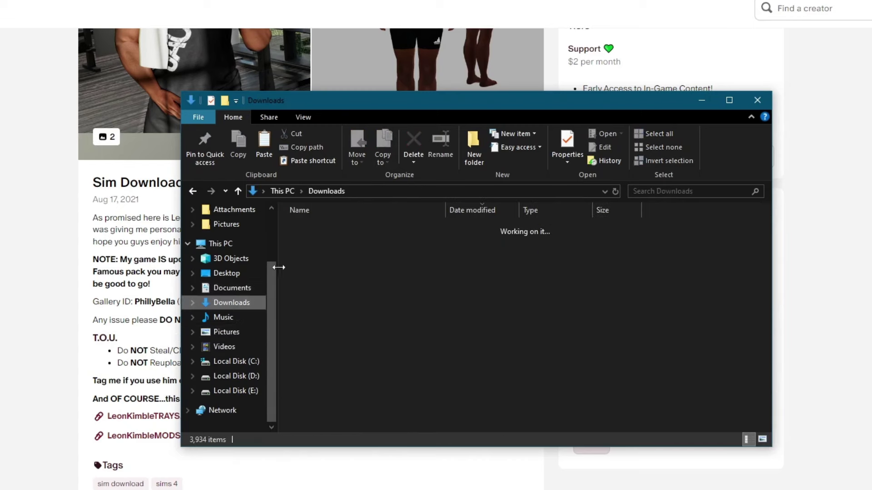
pyautogui.doubleClick(325, 244)
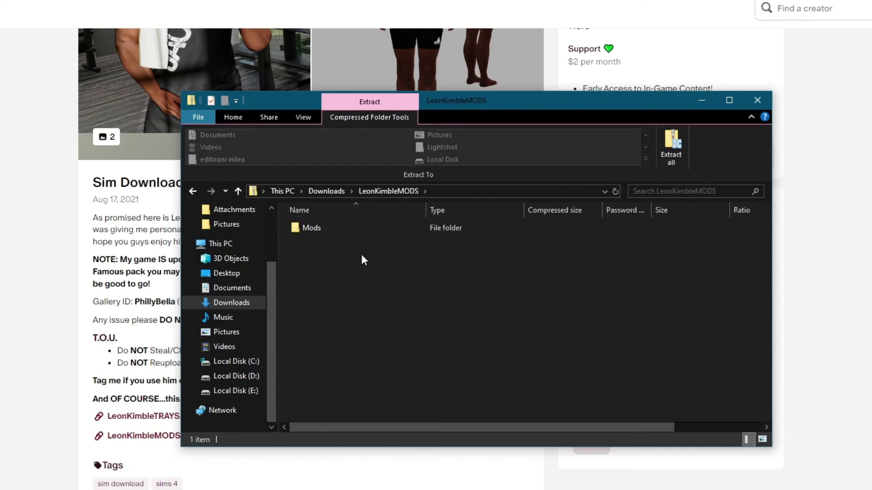
pyautogui.click(669, 156)
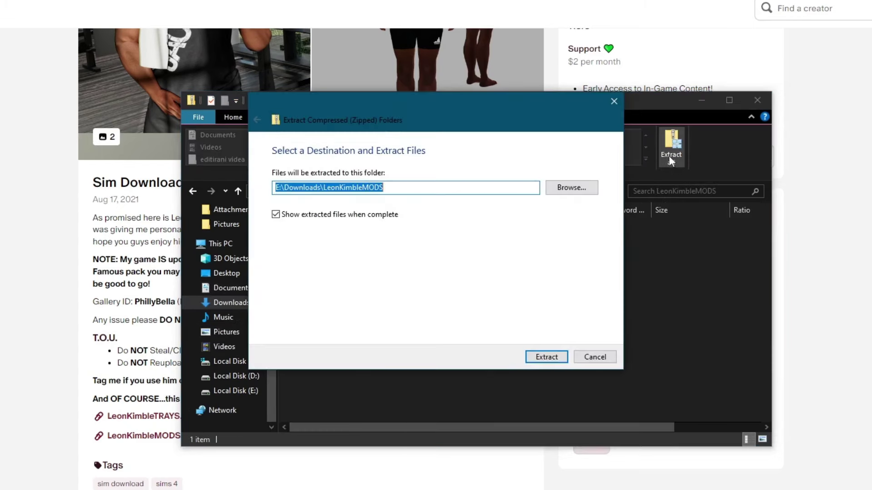
pyautogui.click(542, 357)
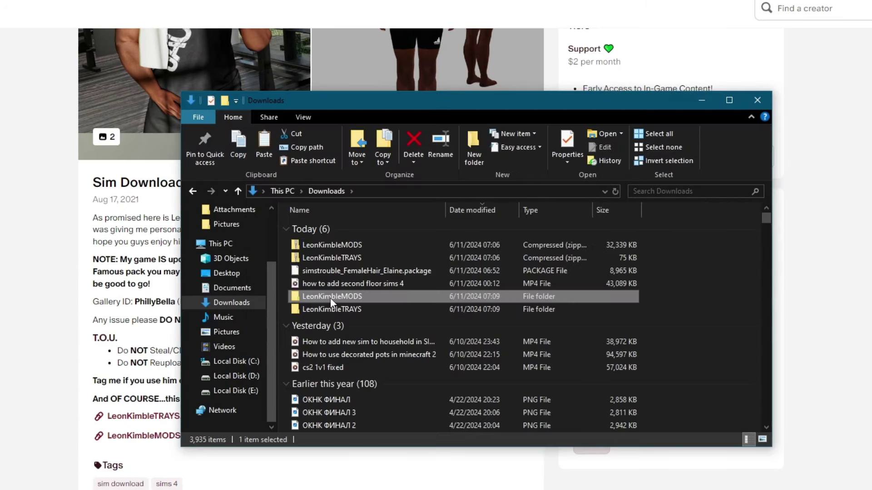
# Copy the Mods folder from the extracted LeonKimbleMODS folder
pyautogui.doubleClick(331, 298)
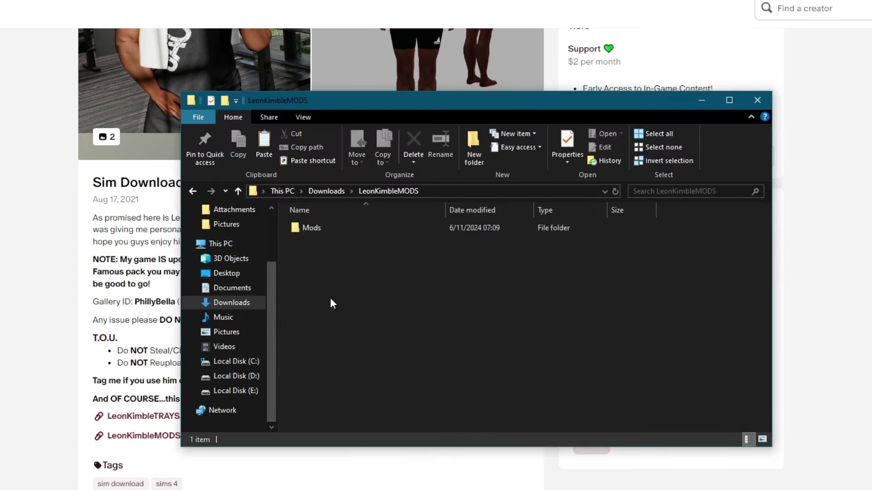
pyautogui.click(316, 230)
pyautogui.rightClick(315, 228)
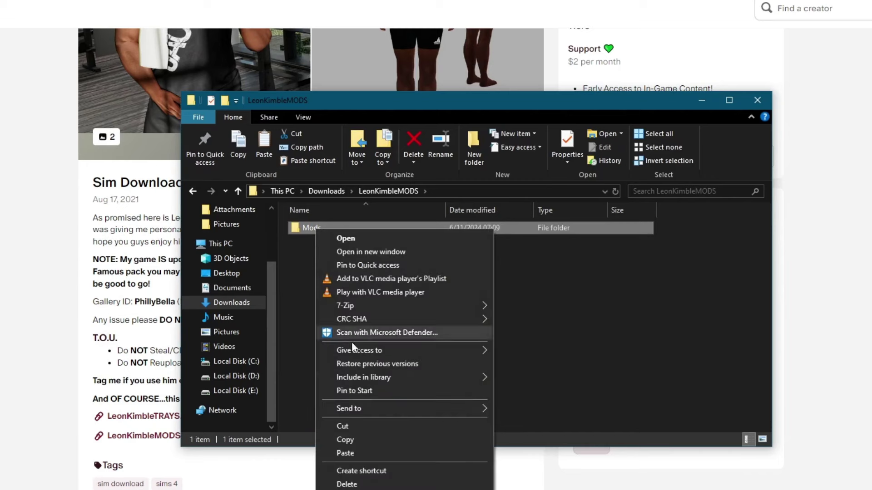
pyautogui.click(353, 443)
# Paste the Mods folder into Documents\Electronic Arts\The Sims 4\Mods
pyautogui.click(233, 289)
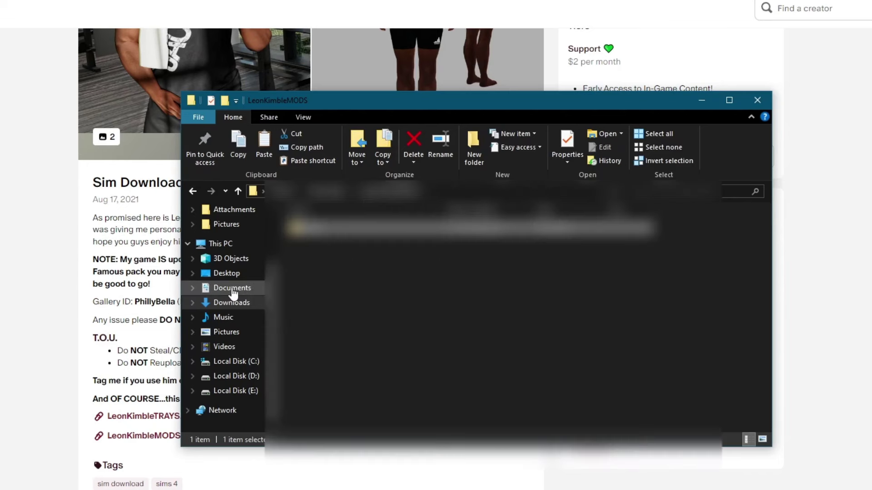
pyautogui.moveTo(763, 221); pyautogui.dragTo(766, 419)
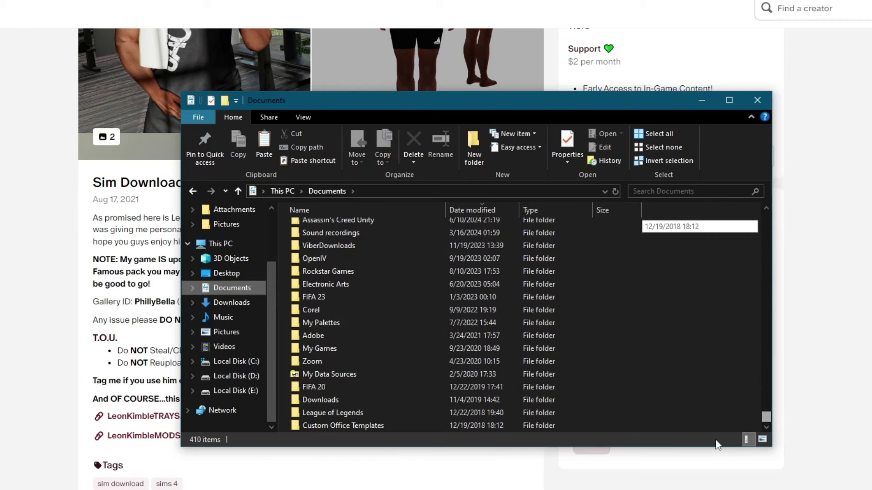
pyautogui.doubleClick(324, 283)
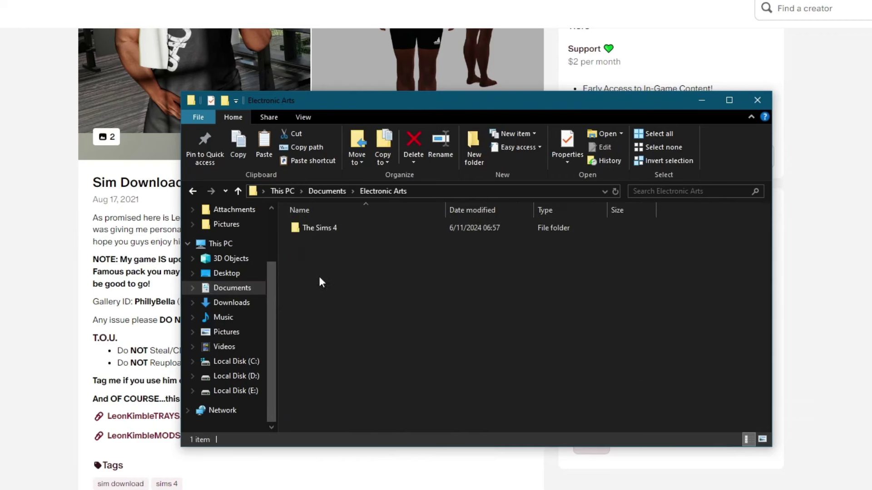
pyautogui.doubleClick(313, 226)
pyautogui.doubleClick(313, 284)
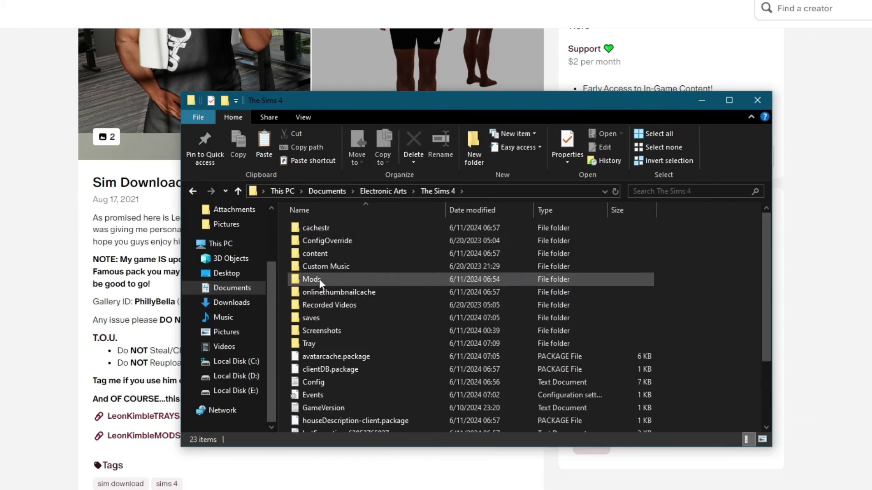
pyautogui.rightClick(328, 288)
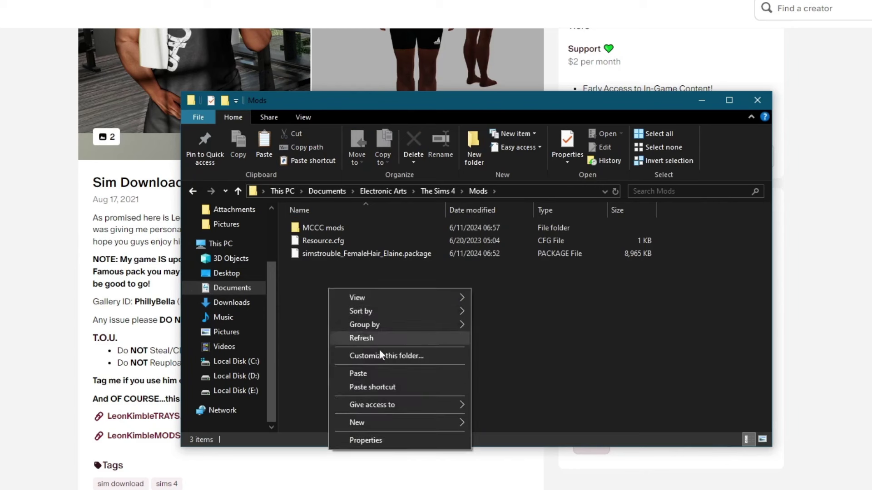
pyautogui.click(366, 374)
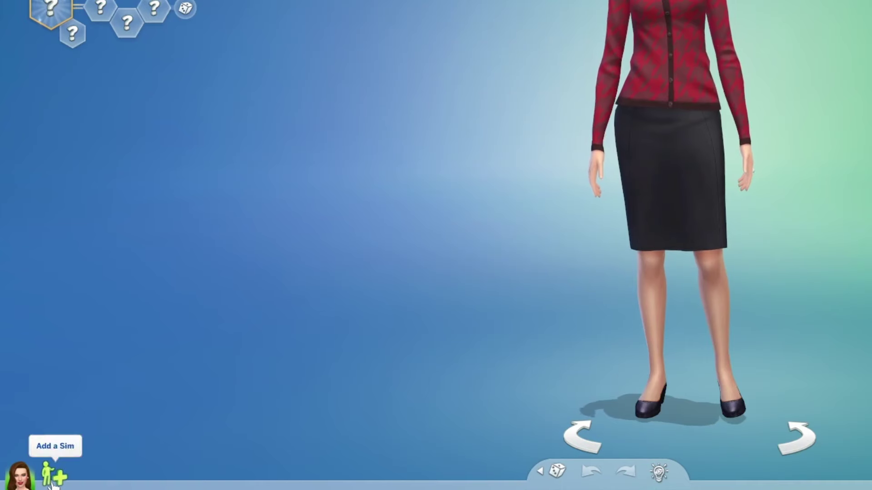
# Add a Sim from the Gallery and show My Library with the Kimble household
pyautogui.click(38, 484)
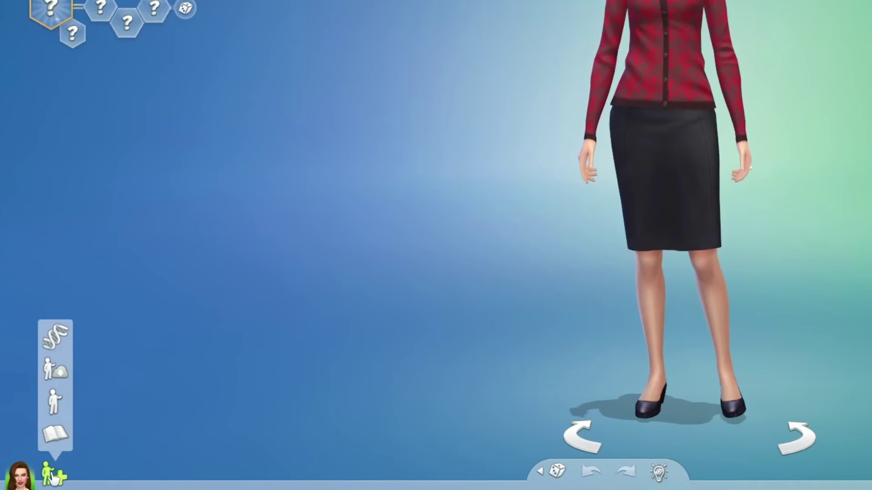
pyautogui.click(57, 376)
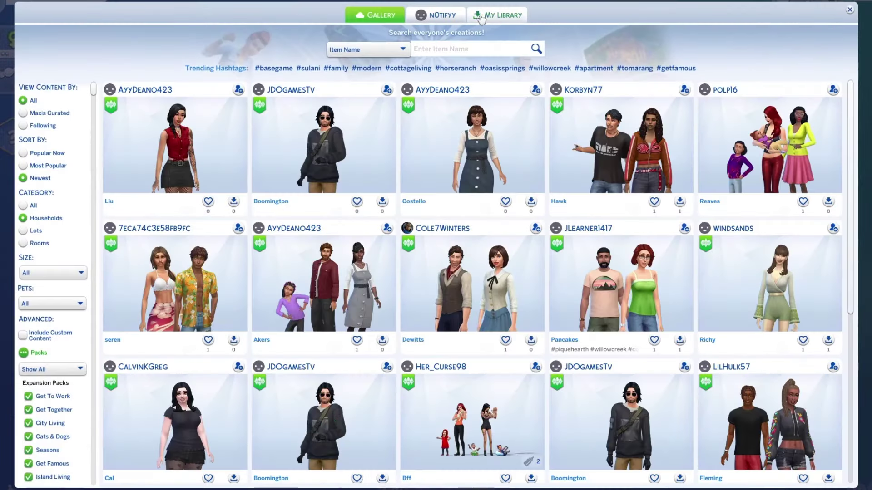
pyautogui.click(474, 31)
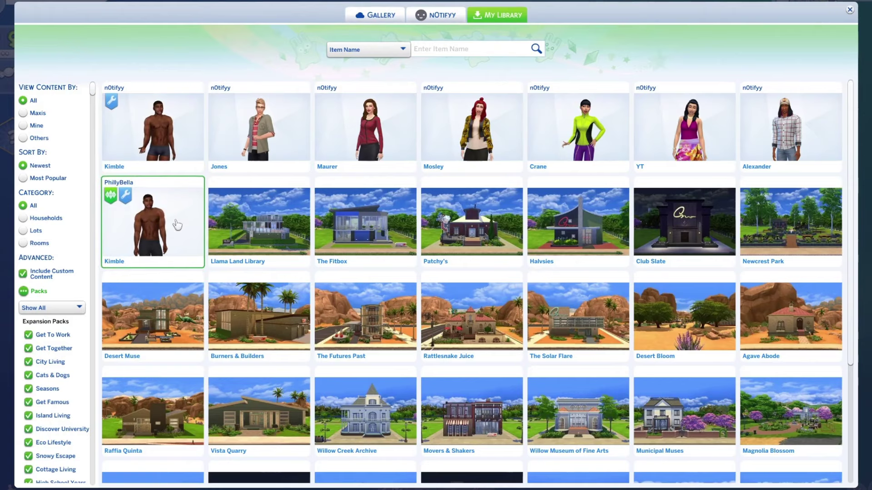
# Place the Kimble household from My Library in place of the current household, then start live play
pyautogui.click(167, 233)
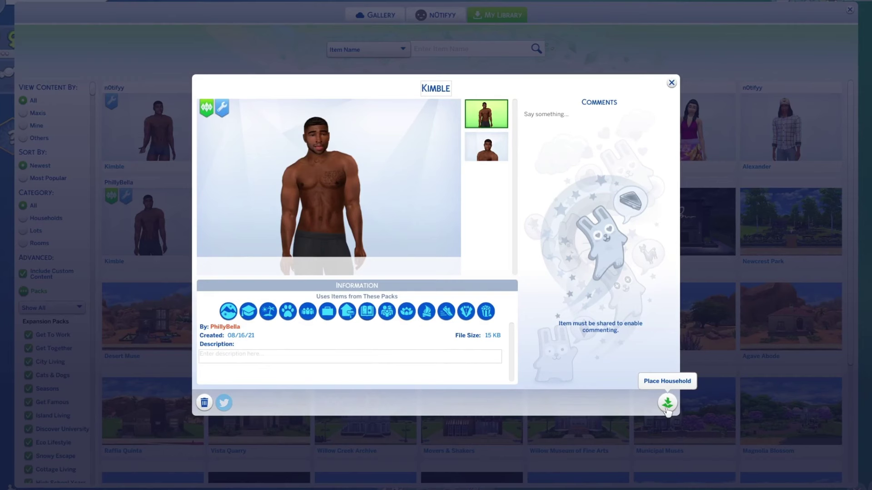
pyautogui.click(666, 407)
pyautogui.click(417, 281)
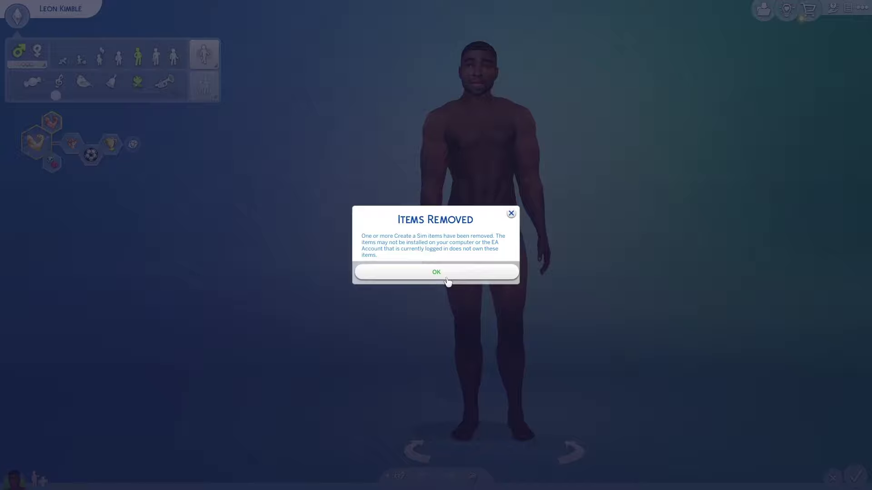
pyautogui.click(440, 272)
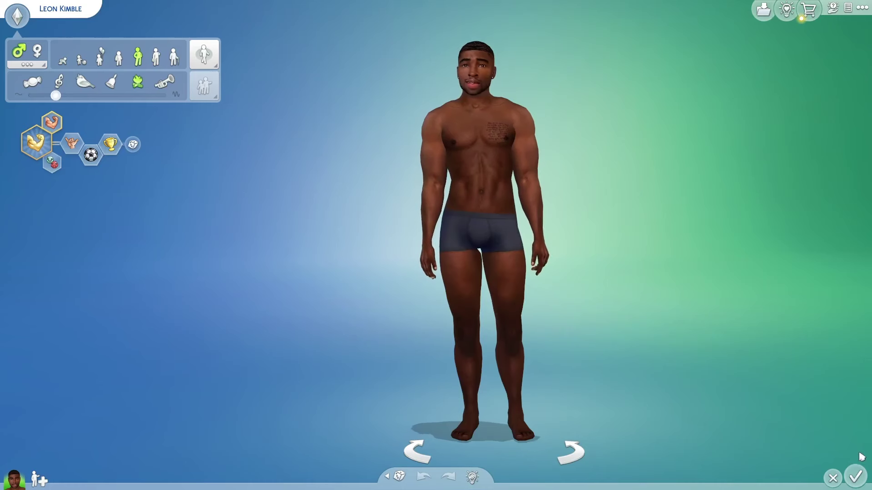
pyautogui.click(853, 478)
pyautogui.click(558, 358)
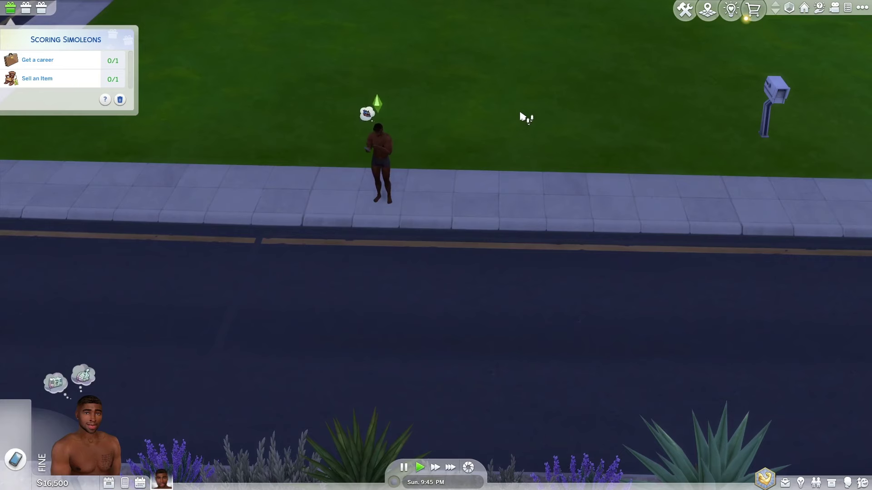